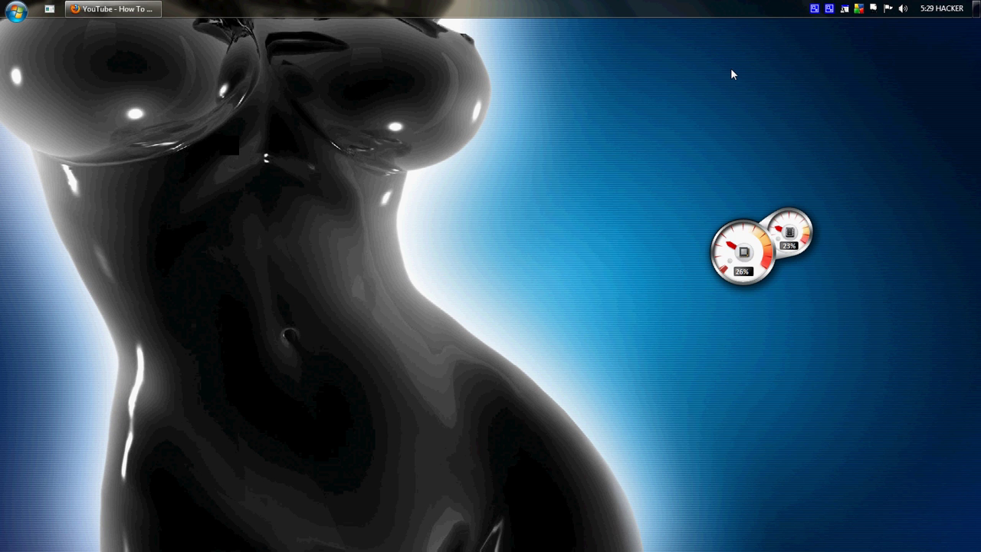
Step: Minimize the YouTube Firefox window and launch a new Firefox on the Google home page
{"action": "left_click", "coordinate": [115, 9]}
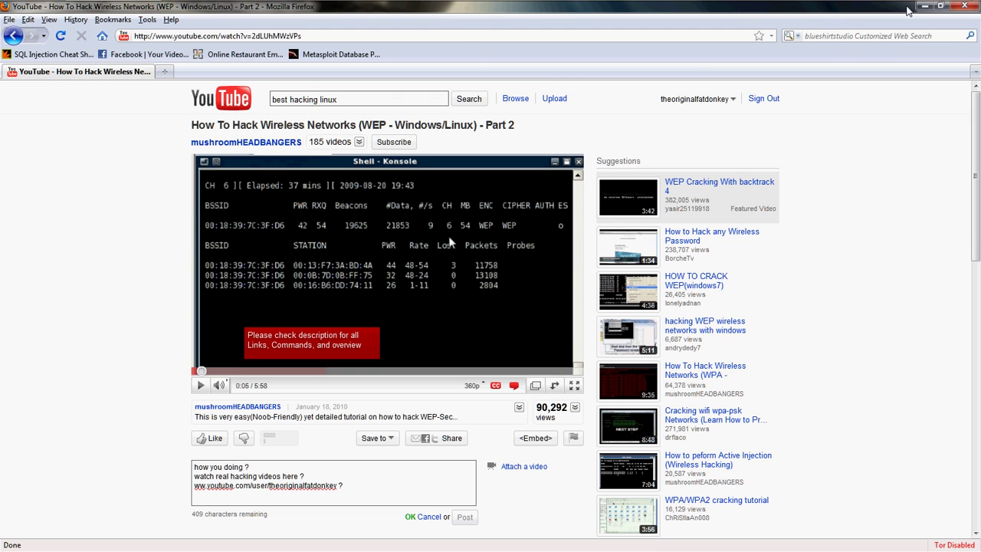
{"action": "left_click", "coordinate": [923, 10]}
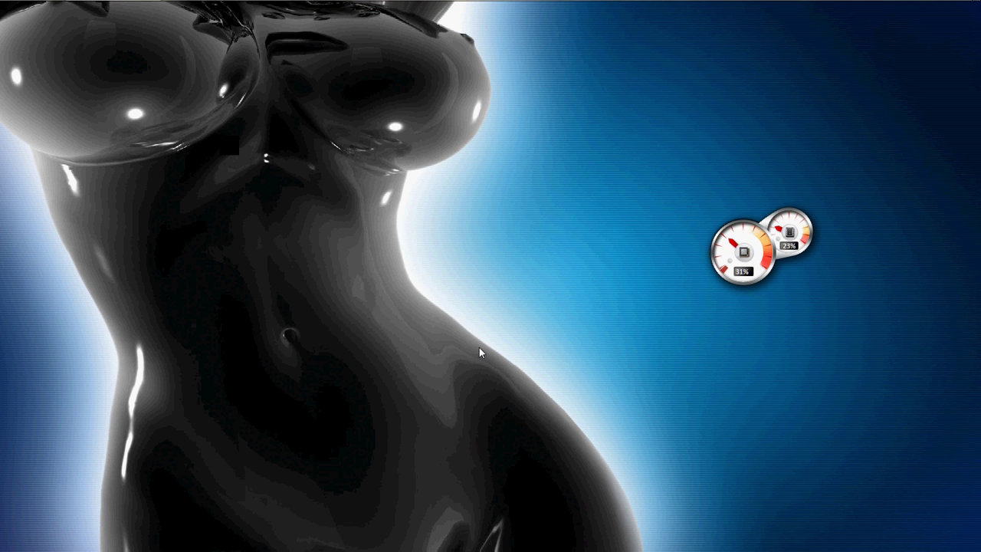
{"action": "key", "text": "super"}
{"action": "key", "text": "super"}
{"action": "mouse_move", "coordinate": [537, 528]}
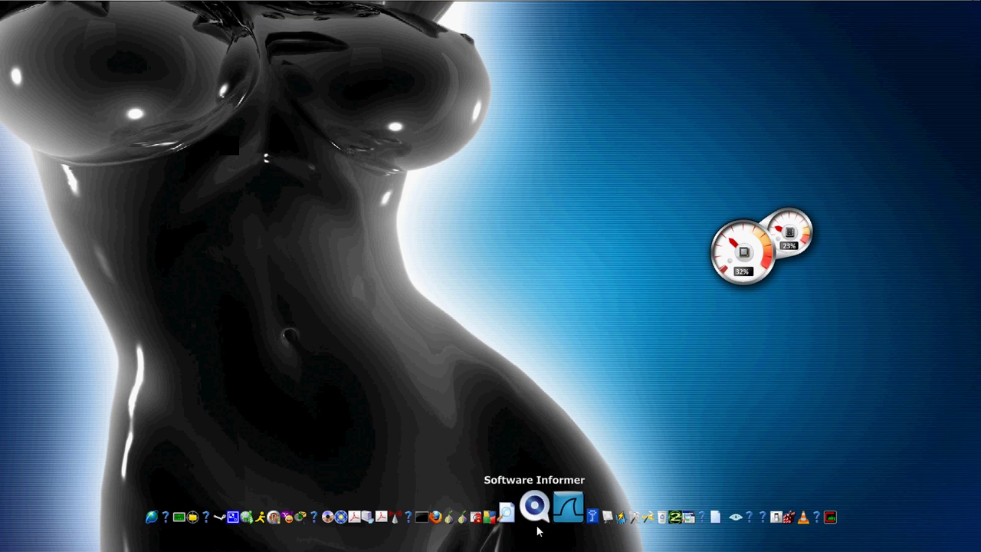
{"action": "left_click", "coordinate": [451, 510]}
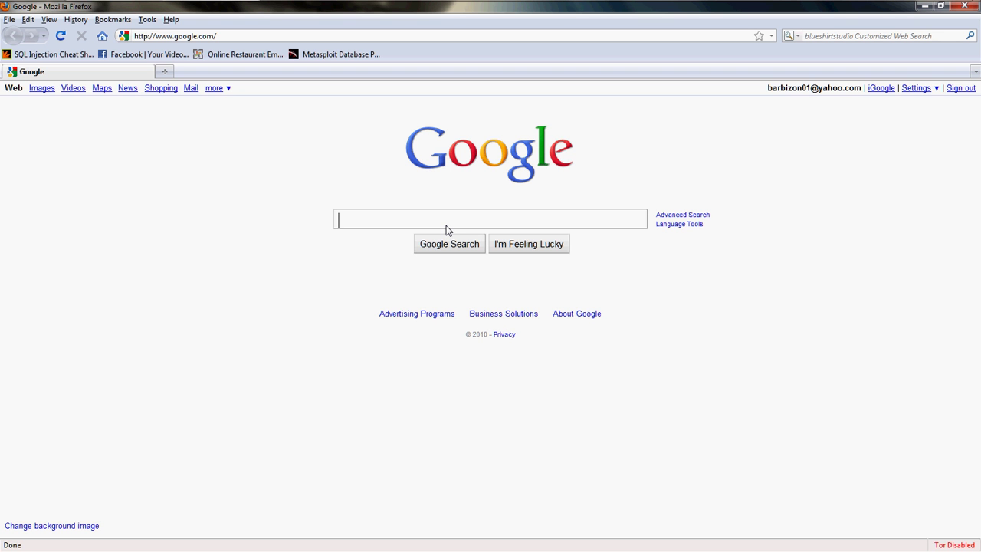
Step: Search Google for 'tor' and open the Tor: anonymity online result in a new tab
{"action": "type", "text": "tor"}
{"action": "key", "text": "Return"}
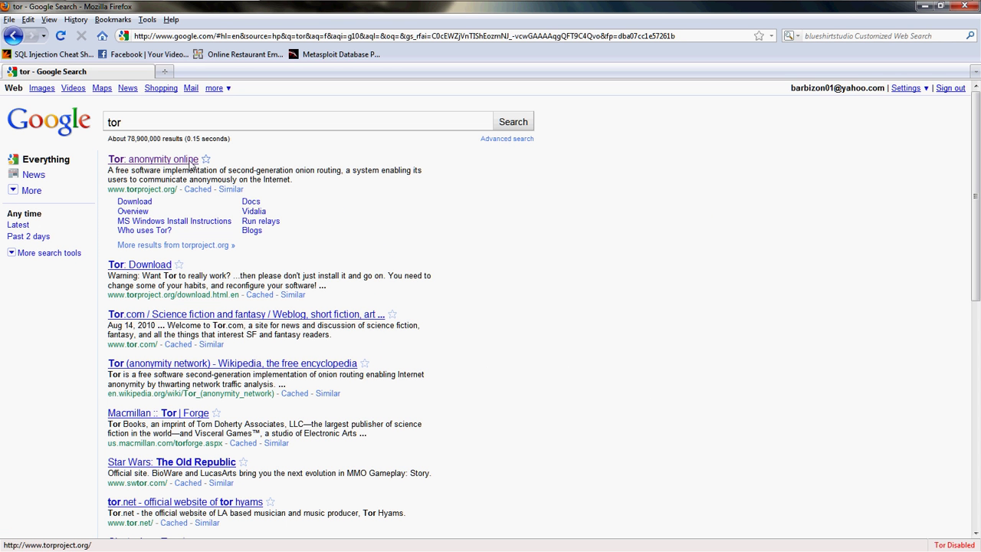
{"action": "right_click", "coordinate": [171, 161]}
{"action": "left_click", "coordinate": [208, 182]}
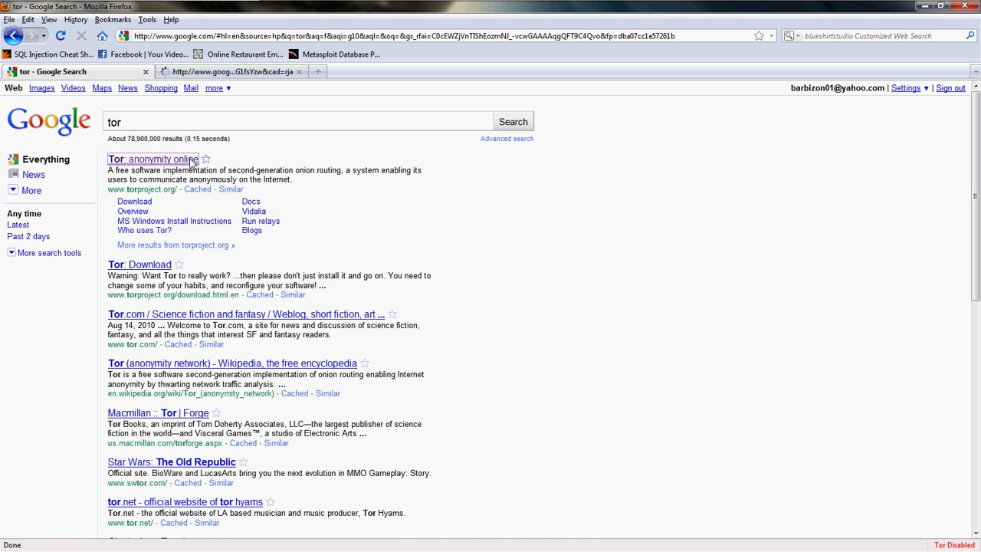
{"action": "left_click", "coordinate": [157, 125]}
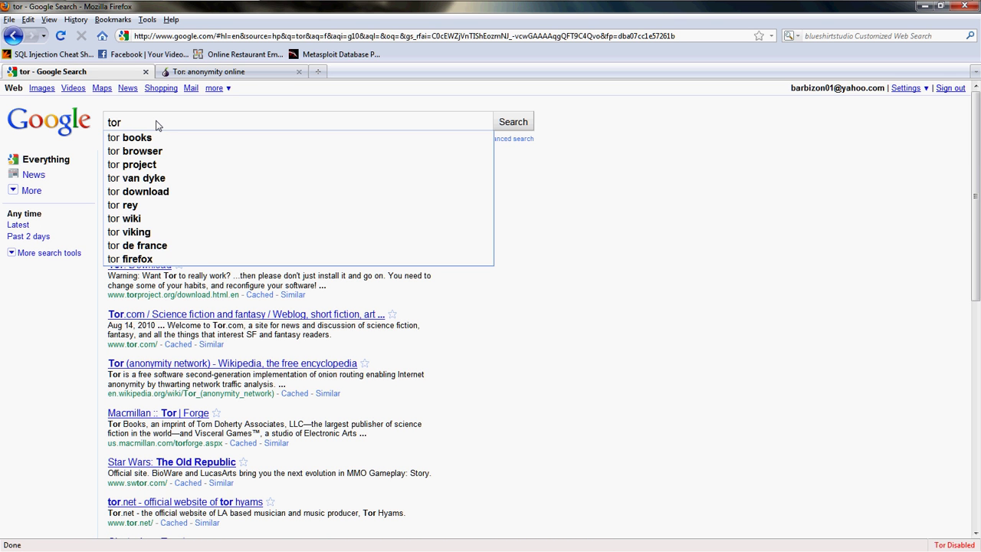
Step: Search for 'tor button' and open the Torbutton add-on result in a new tab
{"action": "type", "text": "button"}
{"action": "key", "text": "Return"}
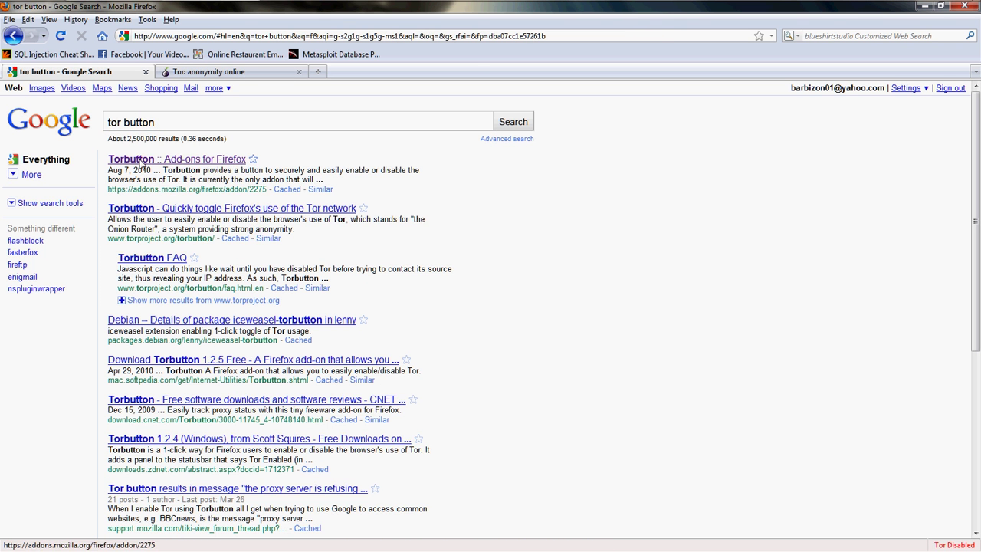
{"action": "right_click", "coordinate": [142, 164]}
{"action": "left_click", "coordinate": [208, 182]}
Step: Go to the Tor site's Download page, then switch to the Torbutton add-on tab
{"action": "left_click", "coordinate": [222, 71]}
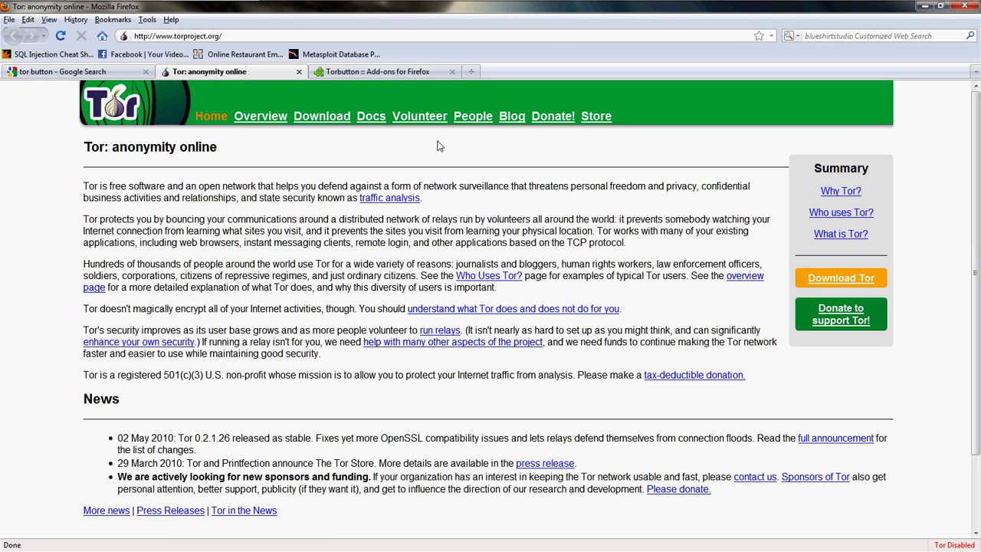
{"action": "left_click", "coordinate": [337, 120]}
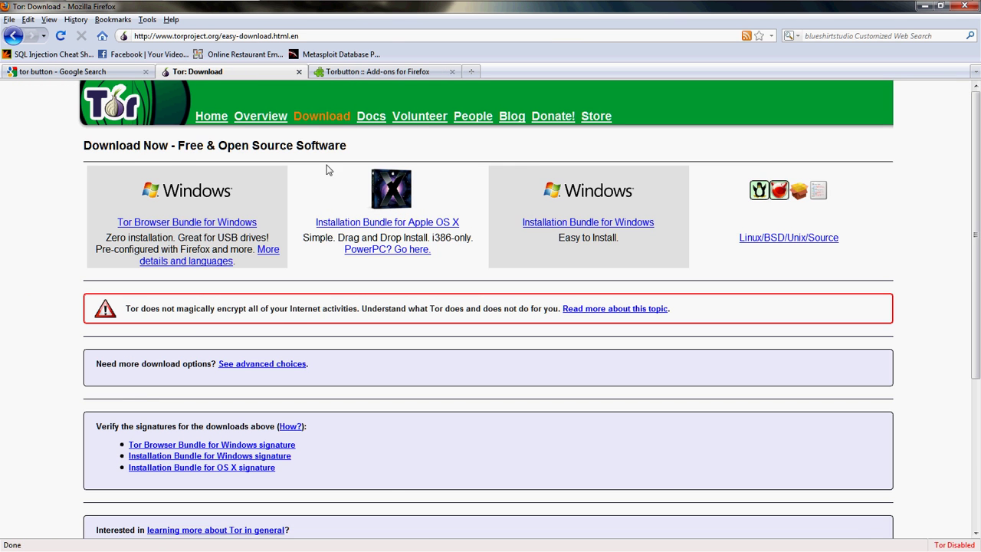
{"action": "left_click", "coordinate": [383, 71]}
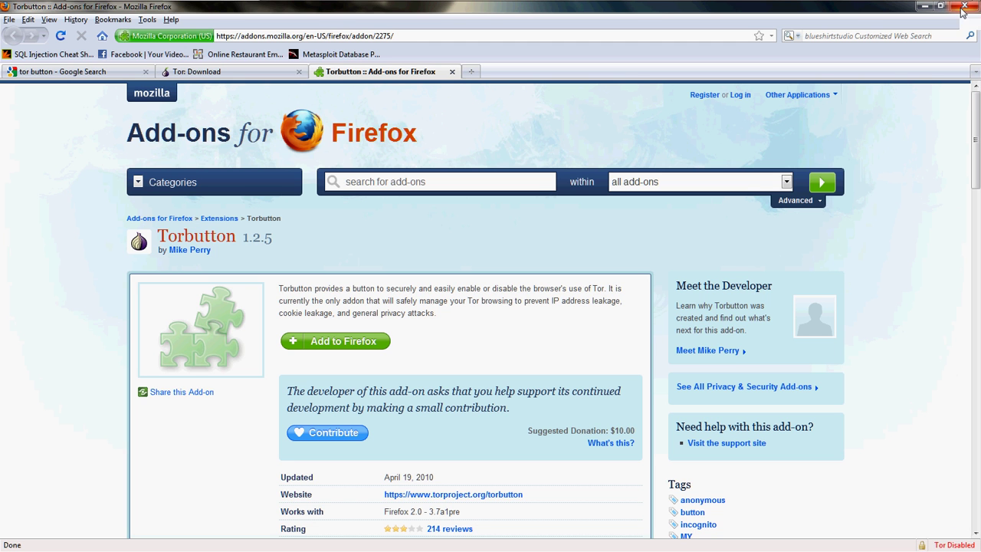
Step: Navigate to whatsmyip.com from the address bar
{"action": "left_click", "coordinate": [844, 36]}
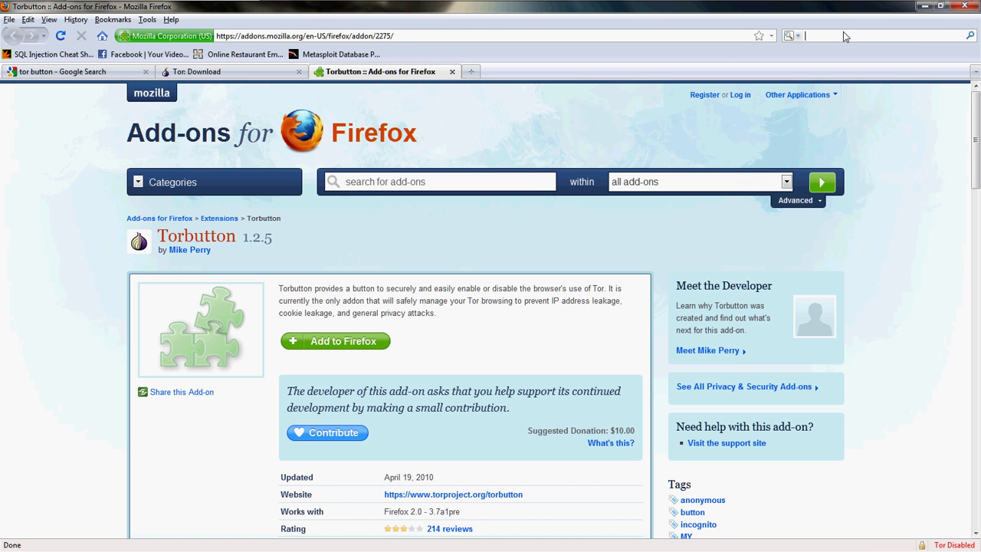
{"action": "type", "text": "whats"}
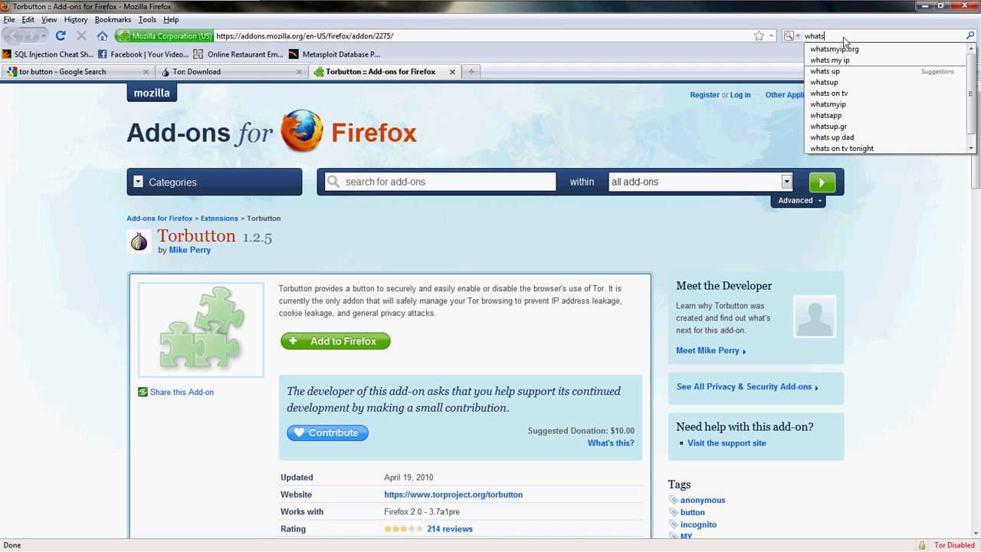
{"action": "left_click", "coordinate": [735, 37]}
{"action": "type", "text": "wha"}
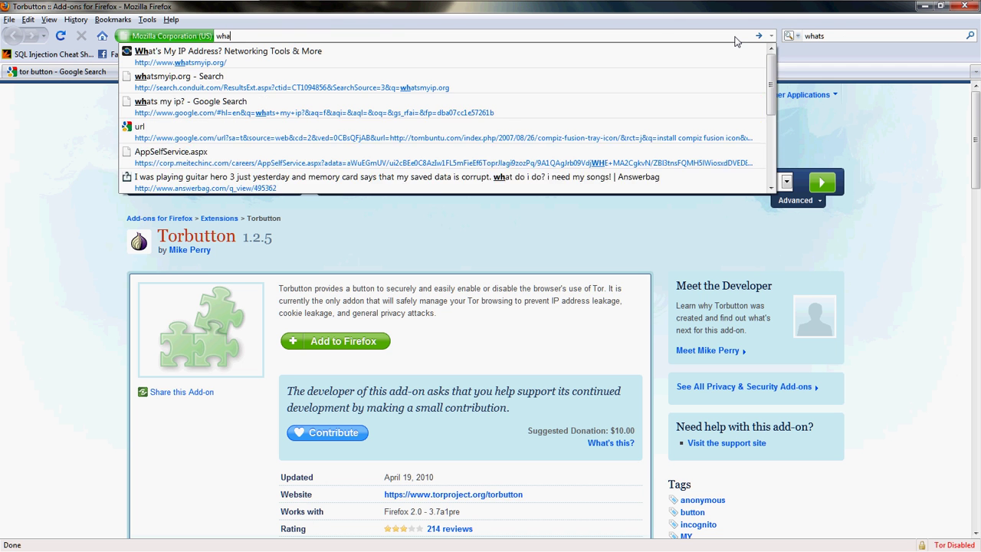
{"action": "type", "text": "tsmyip.com"}
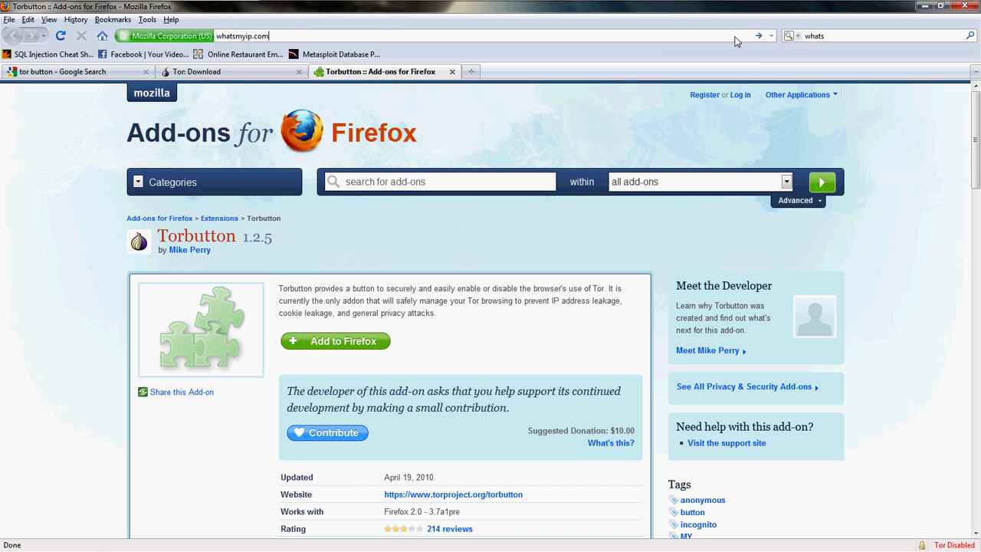
{"action": "key", "text": "Return"}
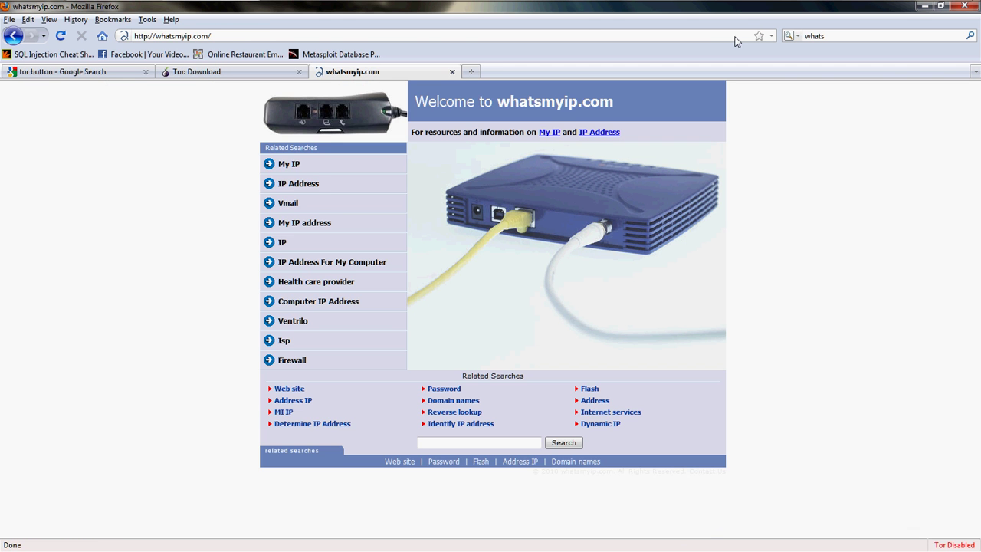
Step: Correct the address to whatsmyip.org, highlight IP 98.198.79.43, and minimize Firefox
{"action": "left_click", "coordinate": [586, 35]}
{"action": "left_click", "coordinate": [584, 35]}
{"action": "key", "text": "BackSpace"}
{"action": "key", "text": "BackSpace"}
{"action": "key", "text": "BackSpace"}
{"action": "key", "text": "BackSpace"}
{"action": "type", "text": "org"}
{"action": "key", "text": "Return"}
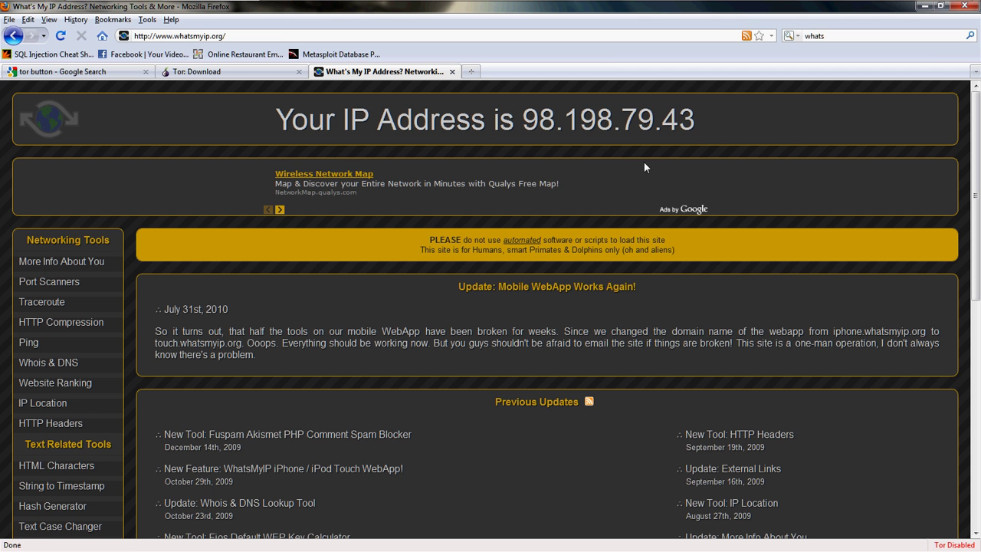
{"action": "left_click_drag", "start_coordinate": [524, 123], "coordinate": [692, 129]}
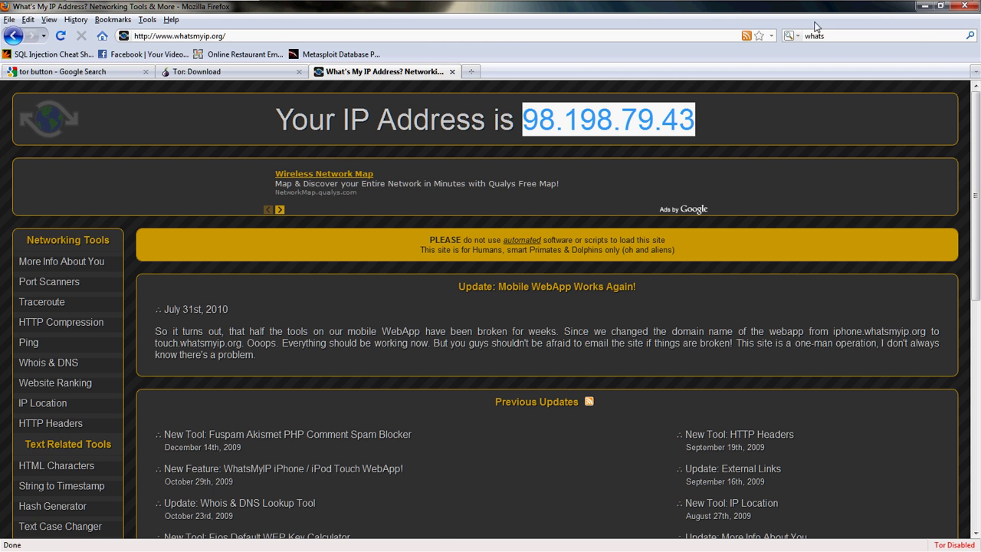
{"action": "left_click", "coordinate": [923, 7]}
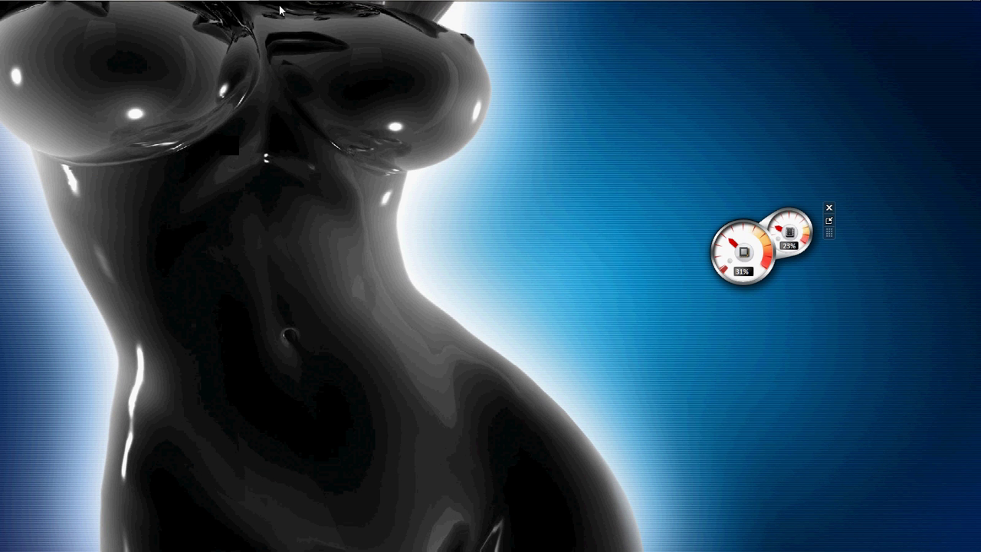
Step: Launch Tor Browser from the dock shortcut so Vidalia starts connecting
{"action": "mouse_move", "coordinate": [399, 517]}
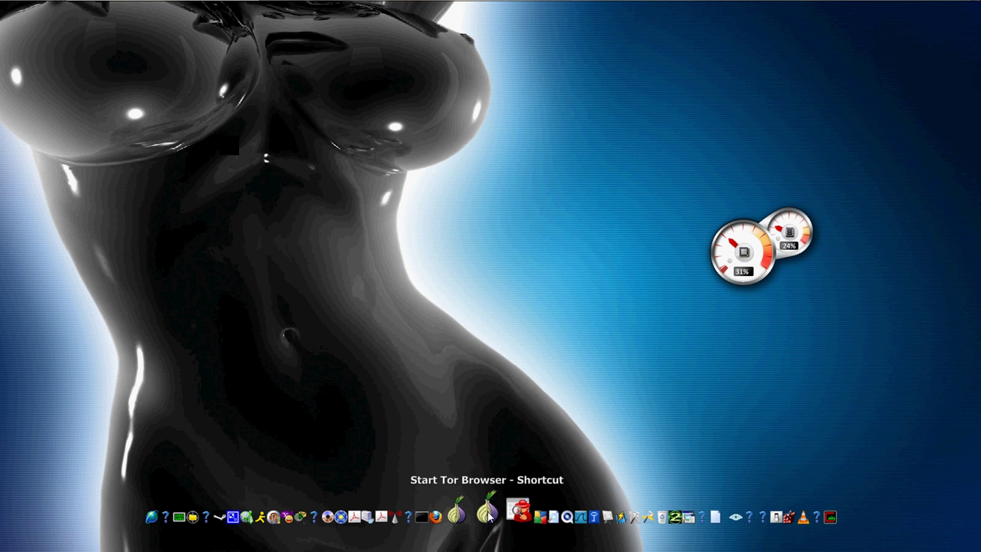
{"action": "left_click", "coordinate": [488, 513]}
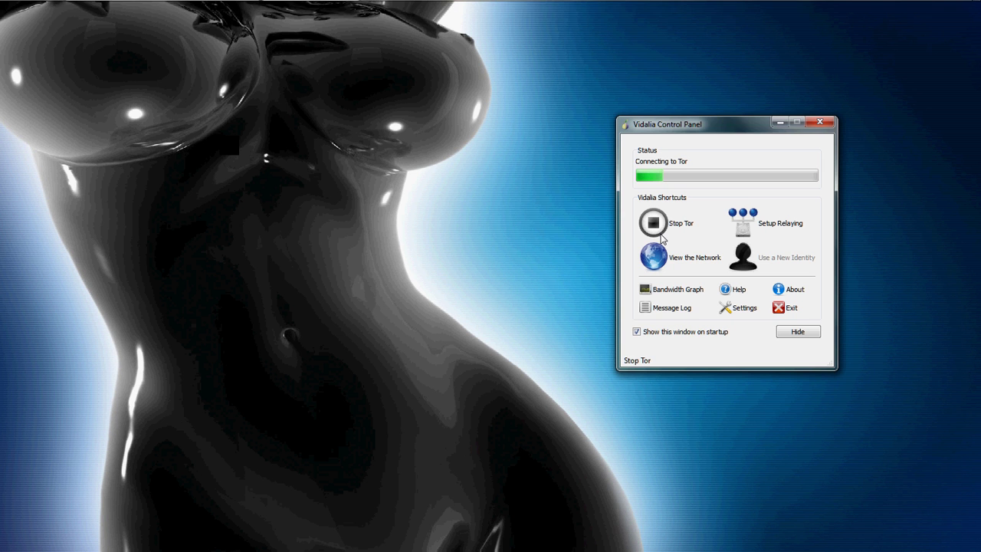
Step: Search Local Disk (C:) for 'tor' in Windows Explorer and open the Tor Browser folder
{"action": "right_click", "coordinate": [16, 16]}
{"action": "left_click", "coordinate": [69, 34]}
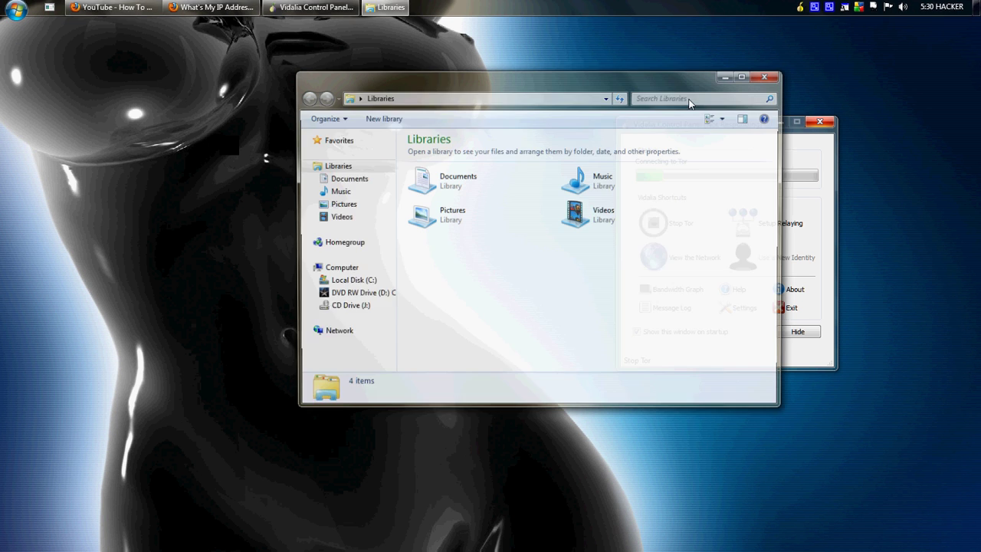
{"action": "left_click", "coordinate": [698, 98]}
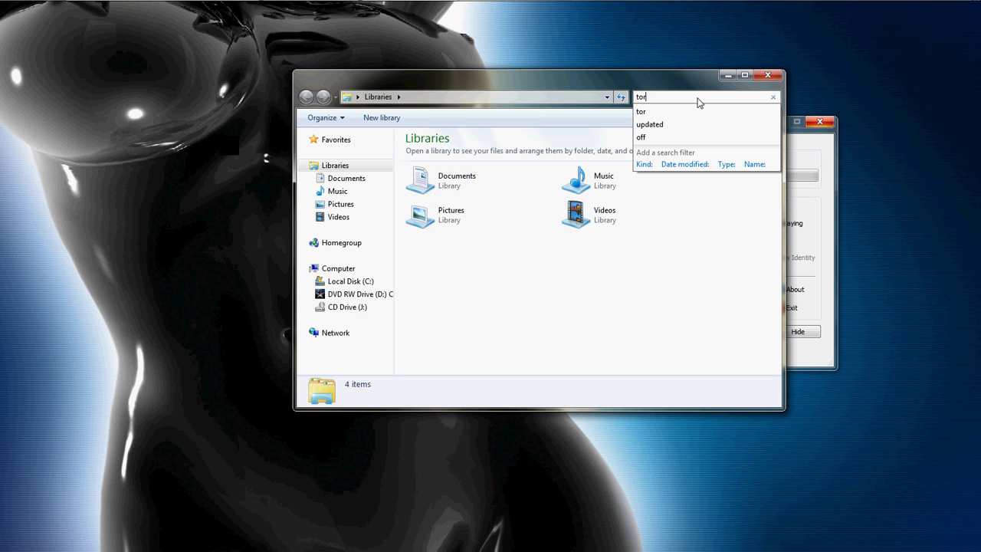
{"action": "left_click", "coordinate": [360, 282]}
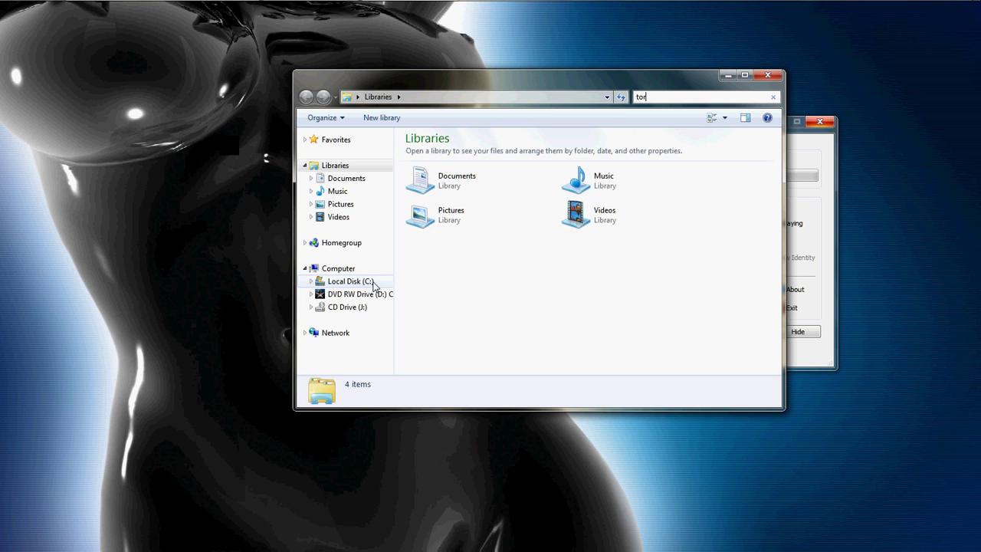
{"action": "left_click", "coordinate": [695, 98]}
{"action": "type", "text": "tor"}
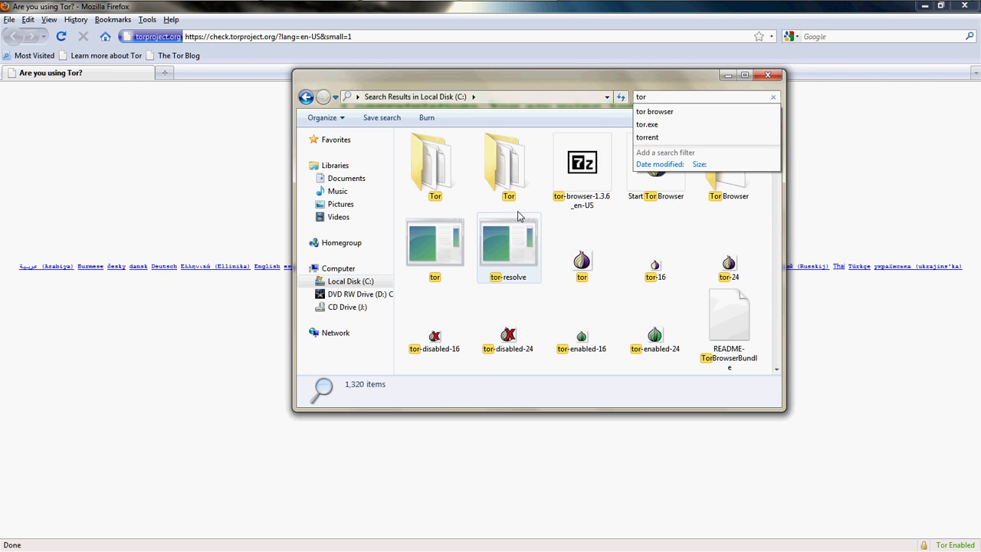
{"action": "double_click", "coordinate": [721, 192]}
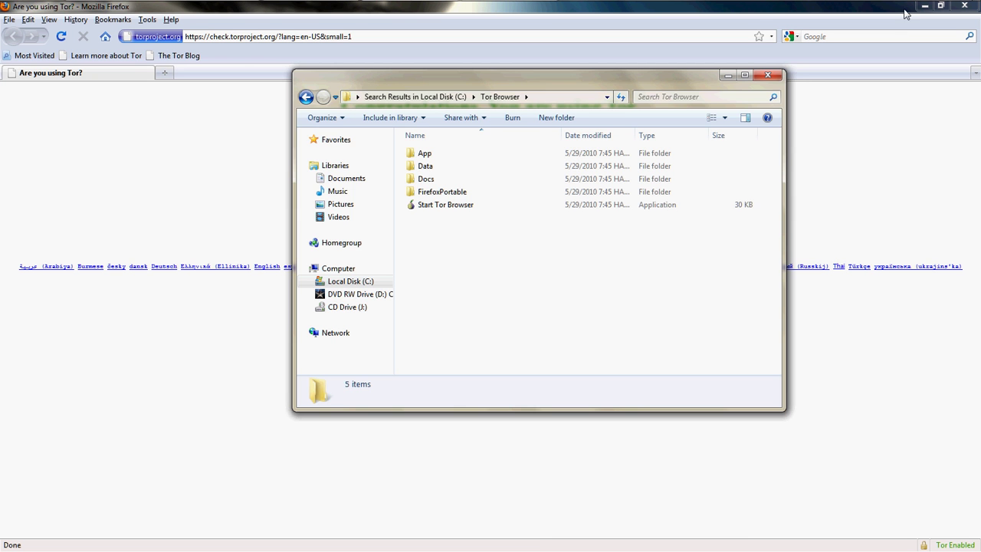
{"action": "left_click_drag", "start_coordinate": [643, 83], "coordinate": [717, 209]}
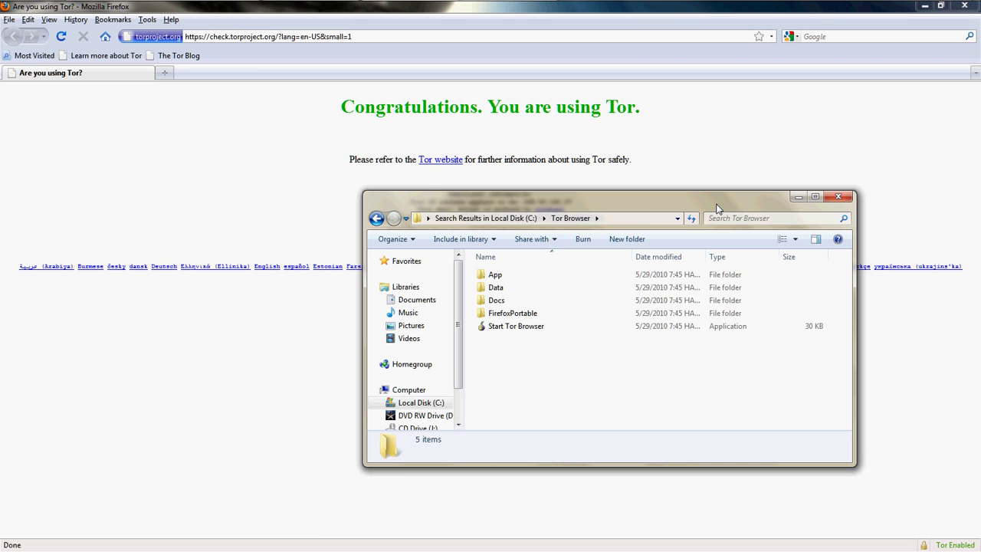
Step: Load whatsmyip.org in Tor Browser and restore its window from full screen
{"action": "left_click", "coordinate": [633, 37]}
{"action": "type", "text": "whatsm"}
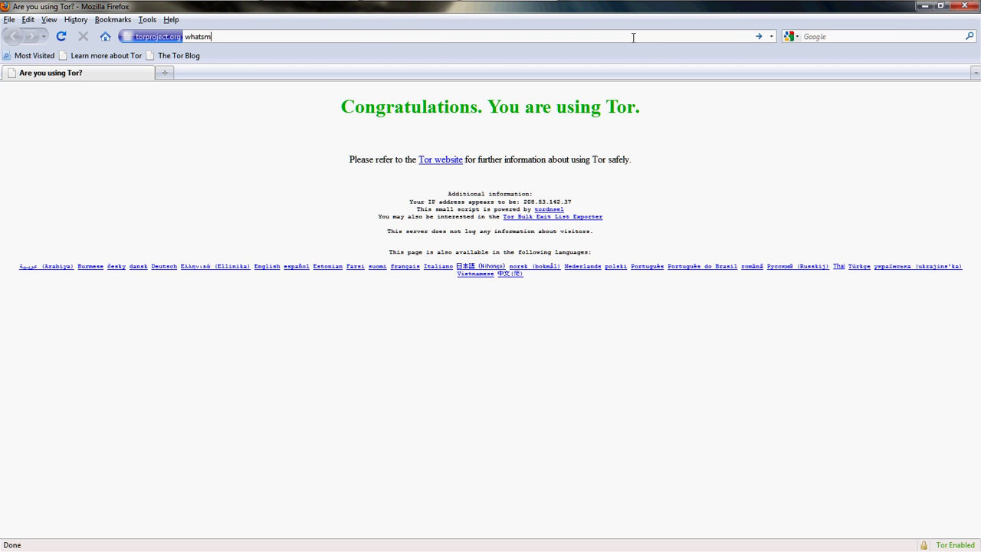
{"action": "type", "text": "yip.org"}
{"action": "key", "text": "Return"}
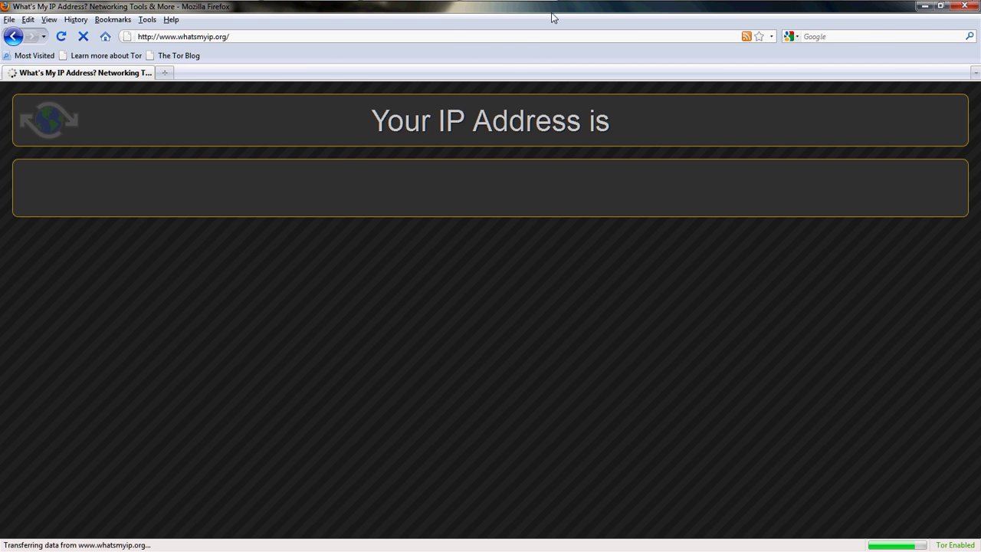
{"action": "double_click", "coordinate": [552, 17]}
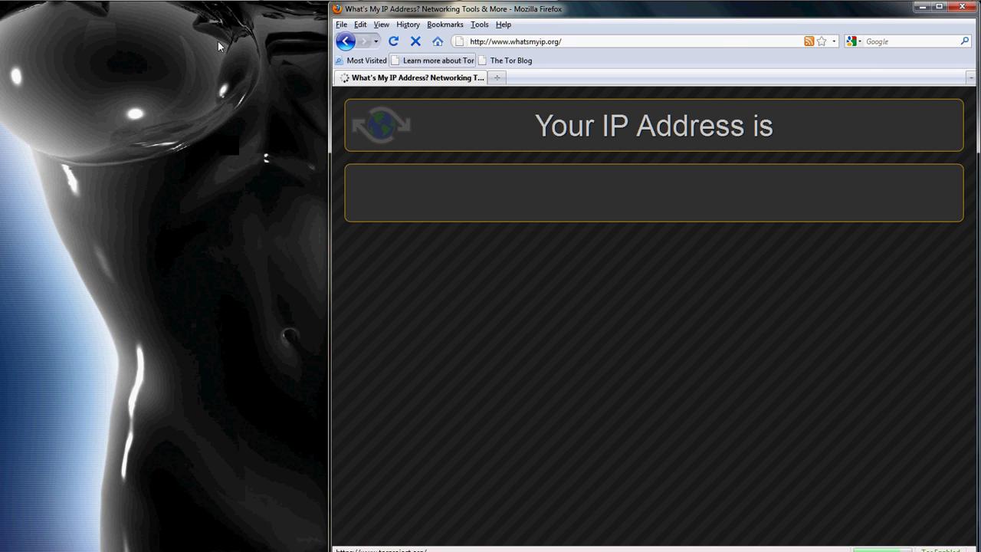
{"action": "left_click", "coordinate": [214, 9]}
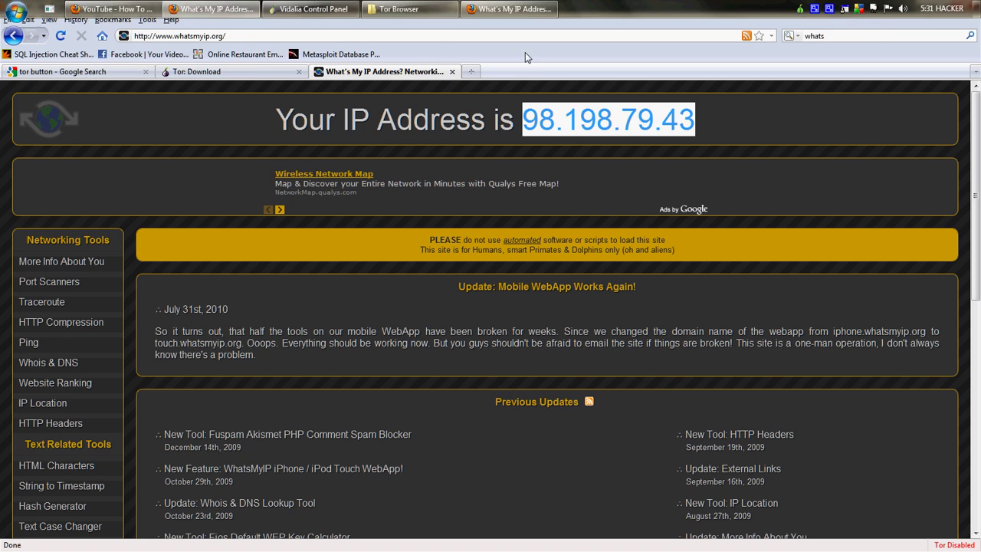
{"action": "double_click", "coordinate": [547, 14]}
{"action": "left_click_drag", "start_coordinate": [547, 14], "coordinate": [446, 13]}
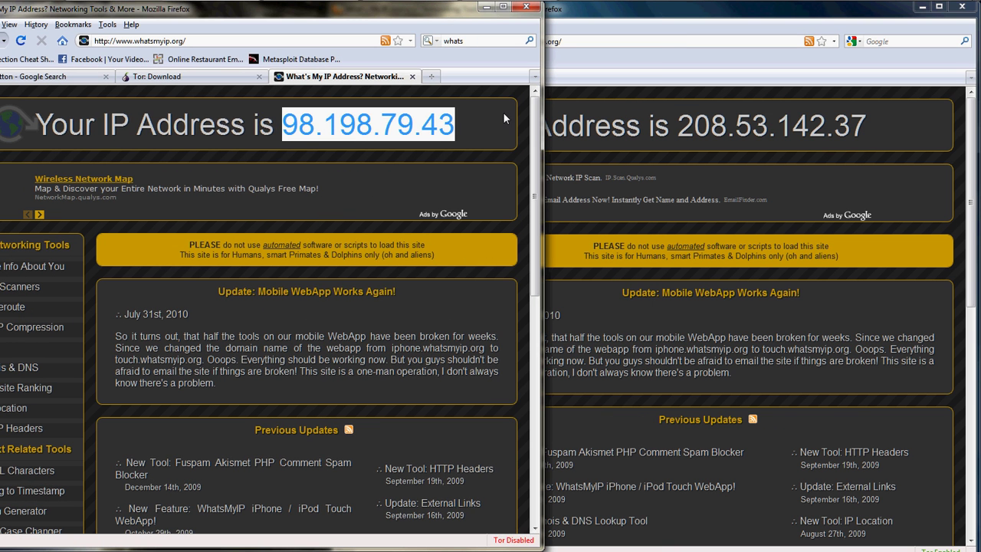
{"action": "left_click_drag", "start_coordinate": [69, 125], "coordinate": [705, 142]}
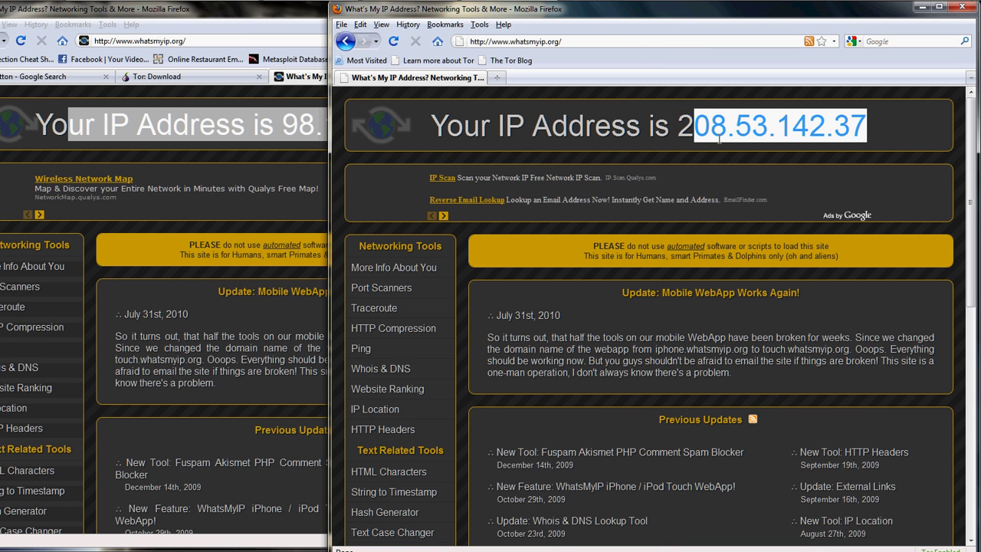
{"action": "left_click", "coordinate": [678, 129]}
Step: Request a New Identity from the Vidalia tray icon
{"action": "mouse_move", "coordinate": [408, 3]}
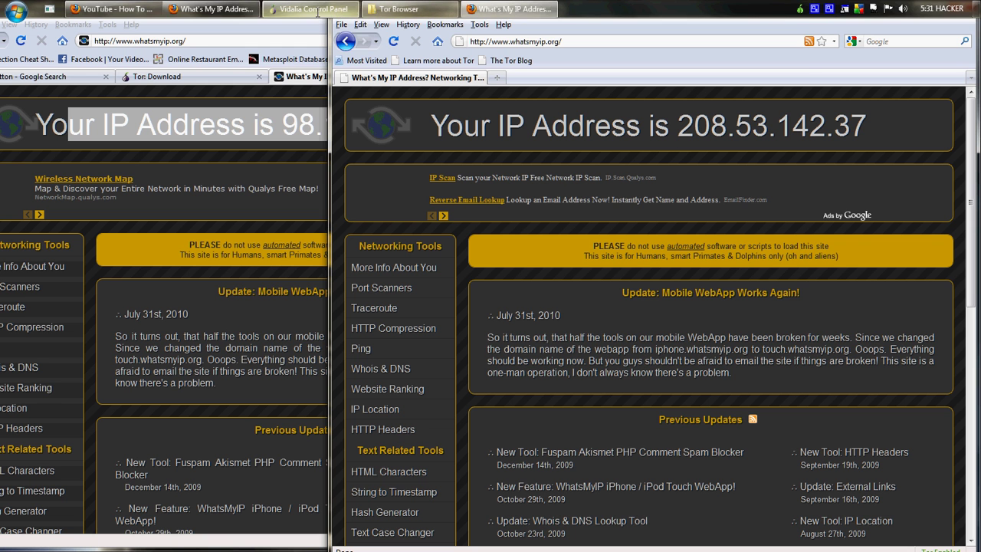
{"action": "right_click", "coordinate": [799, 9]}
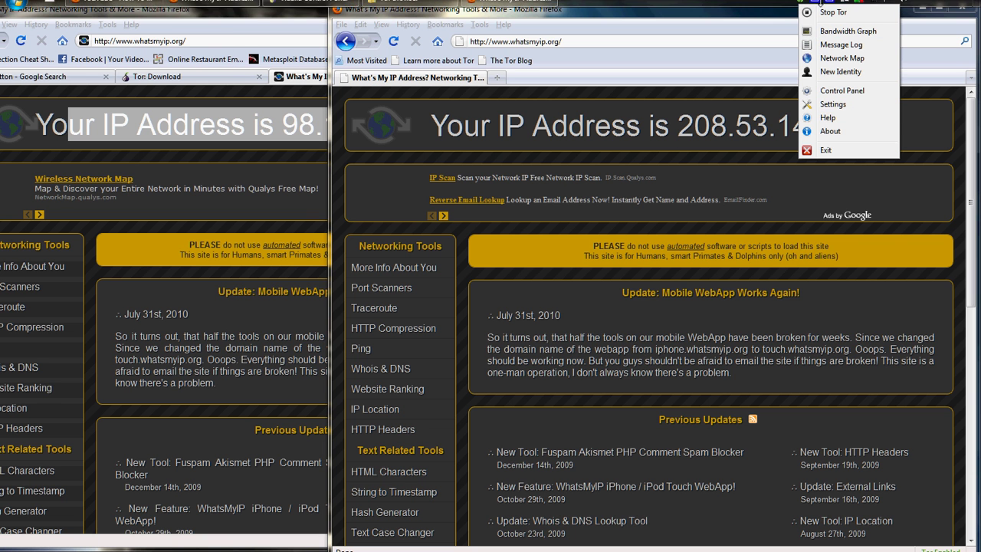
{"action": "right_click", "coordinate": [799, 10]}
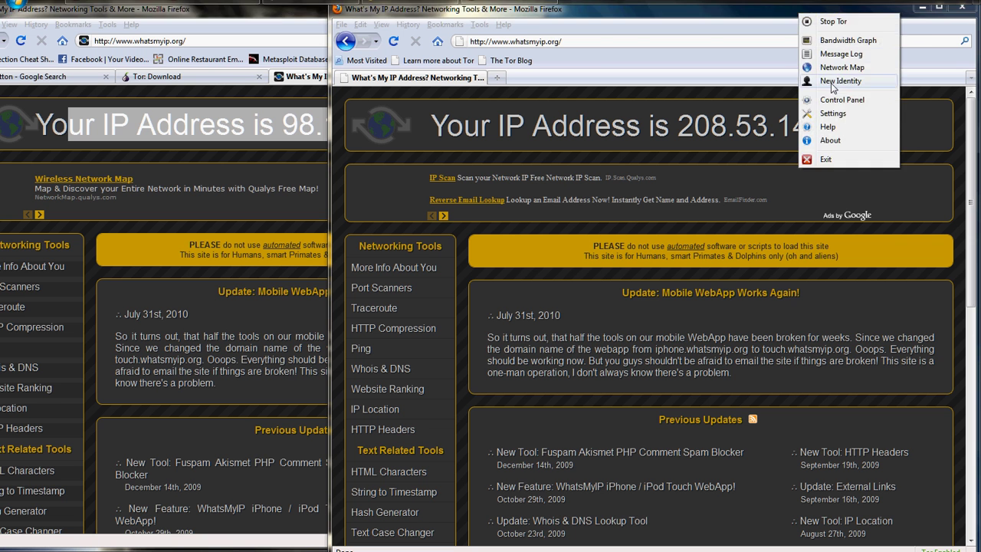
{"action": "left_click", "coordinate": [830, 81]}
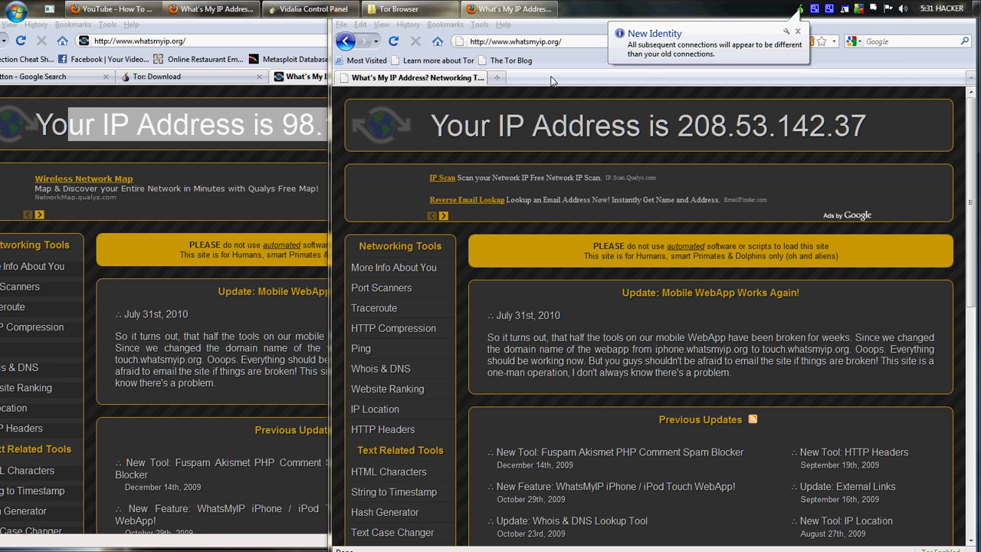
Step: Reload whatsmyip.org in Tor Browser to show 173.244.197.211, then close the ordinary Firefox window
{"action": "left_click", "coordinate": [523, 101]}
{"action": "right_click", "coordinate": [419, 110]}
{"action": "right_click", "coordinate": [417, 90]}
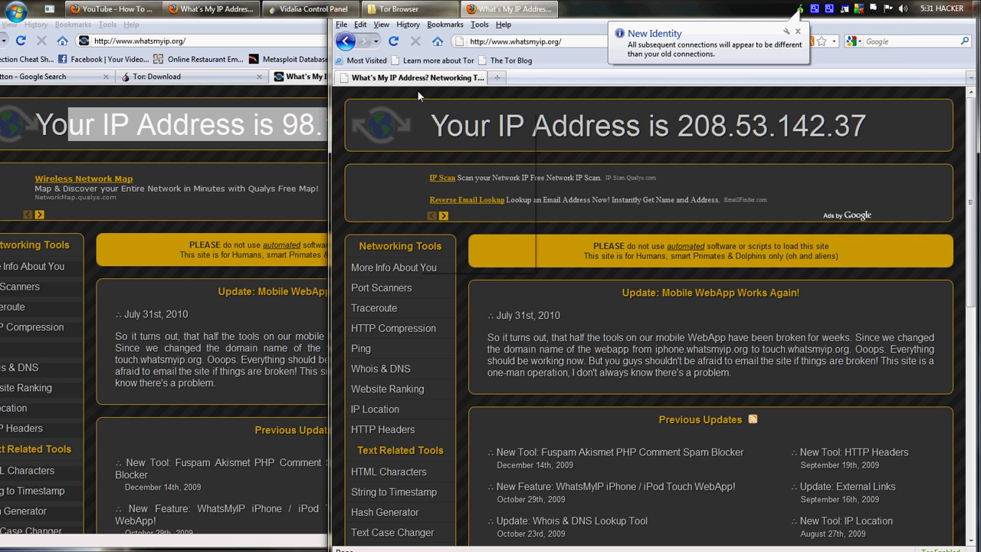
{"action": "right_click", "coordinate": [417, 90]}
{"action": "left_click", "coordinate": [452, 128]}
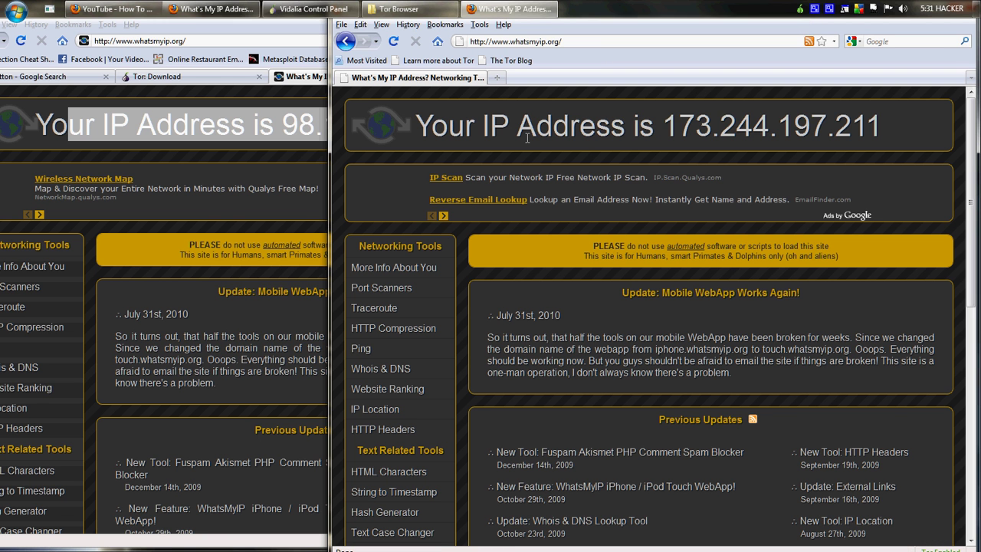
{"action": "left_click_drag", "start_coordinate": [664, 126], "coordinate": [877, 126]}
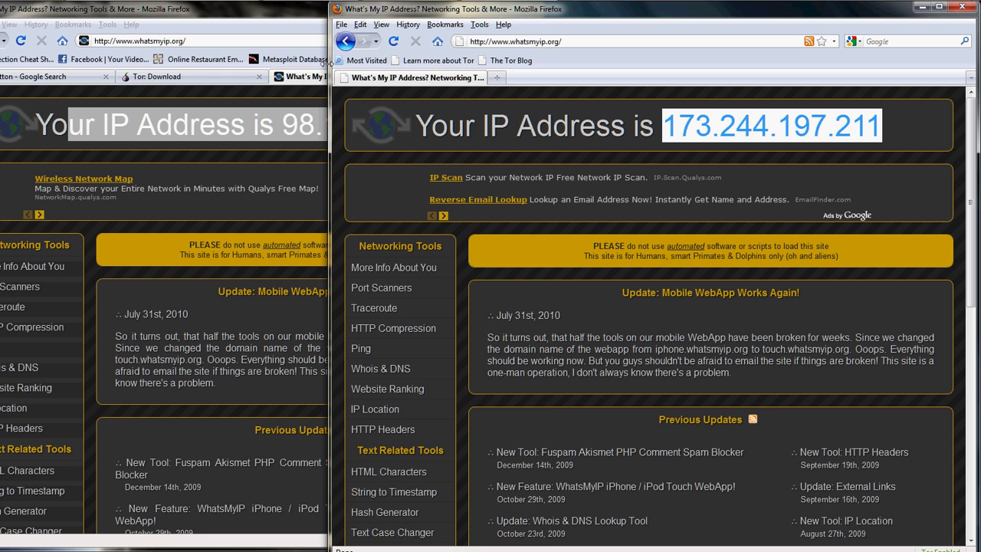
{"action": "left_click", "coordinate": [307, 35]}
{"action": "left_click", "coordinate": [528, 14]}
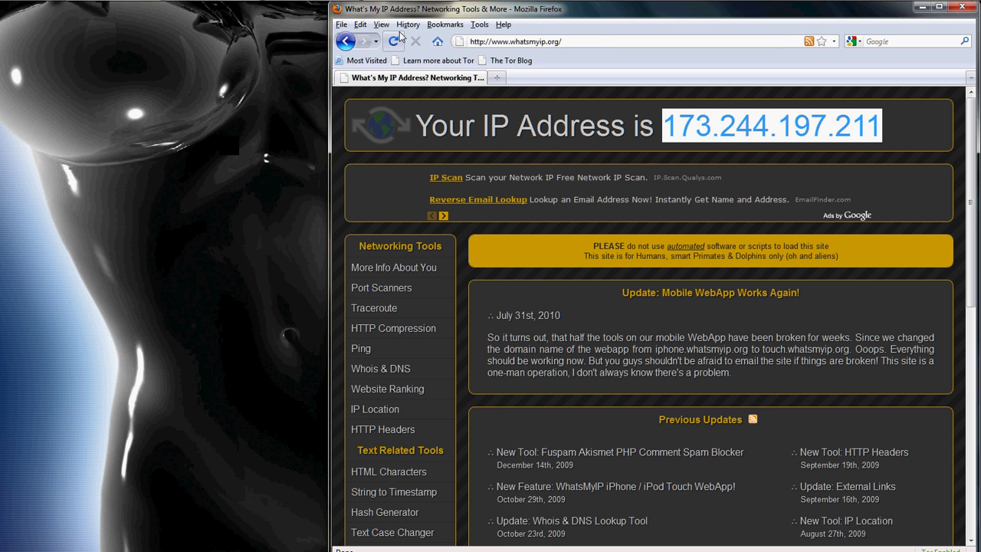
Step: Bring the Tor Browser folder window forward and select all five of its items
{"action": "left_click", "coordinate": [311, 6]}
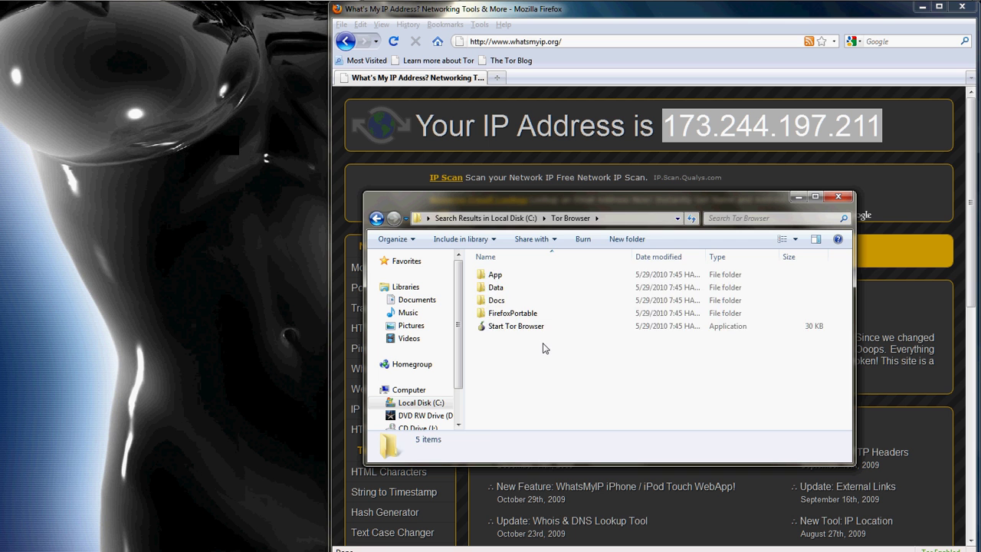
{"action": "key", "text": "ctrl+a"}
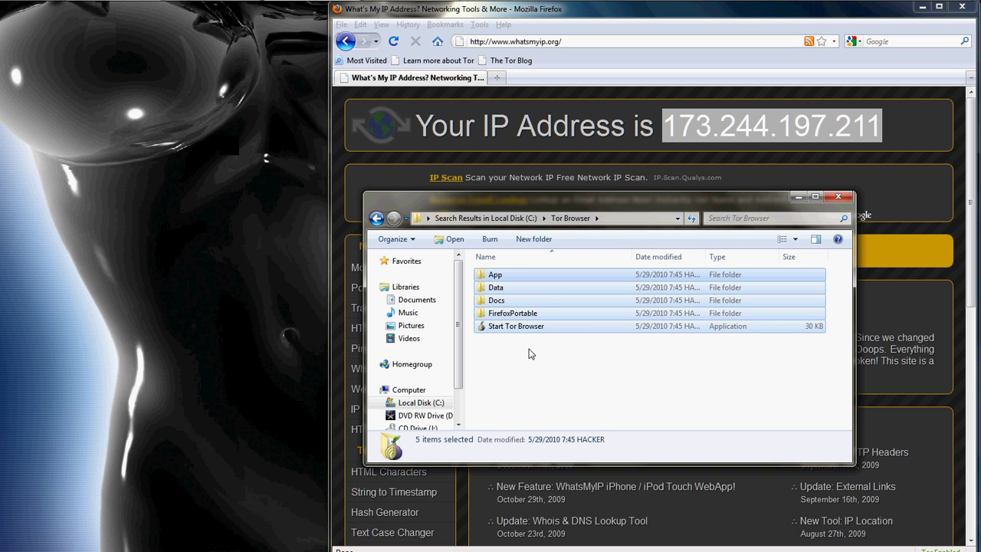
{"action": "left_click", "coordinate": [531, 354]}
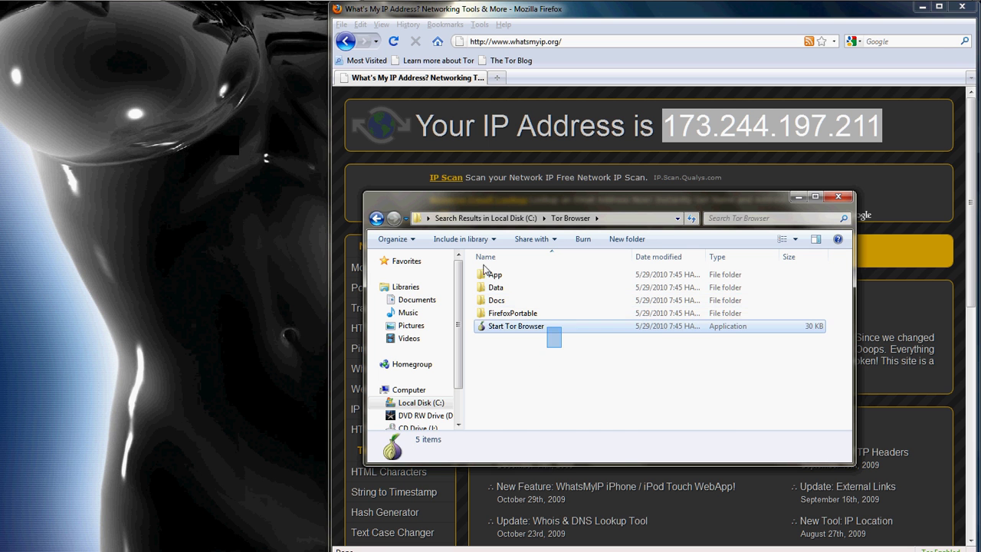
{"action": "left_click_drag", "start_coordinate": [555, 337], "coordinate": [516, 280]}
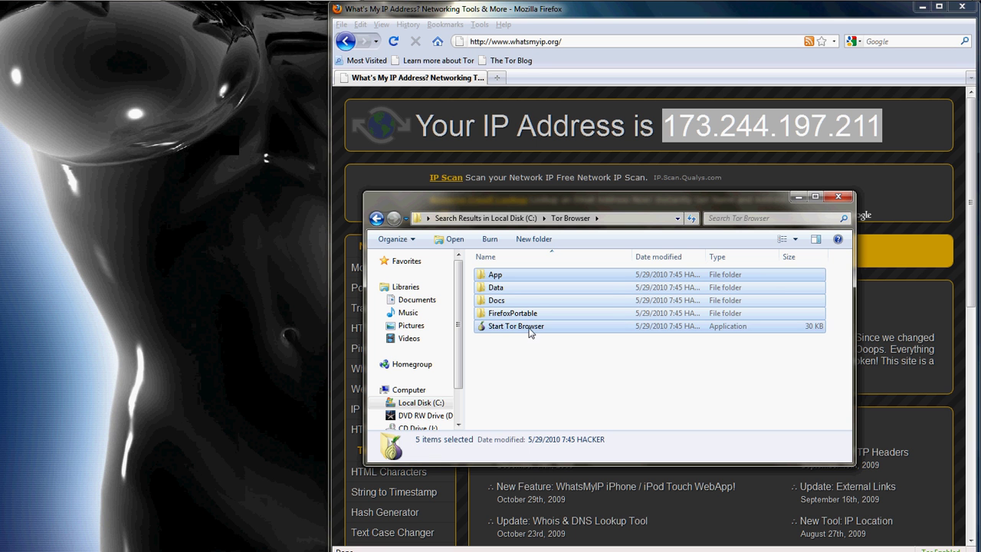
Step: Slide the Tor Browser folder window to the left edge to reveal the whatsmyip.org page, dismissing Start Tor Browser's context menu
{"action": "left_click_drag", "start_coordinate": [528, 331], "coordinate": [157, 205]}
{"action": "right_click", "coordinate": [157, 206]}
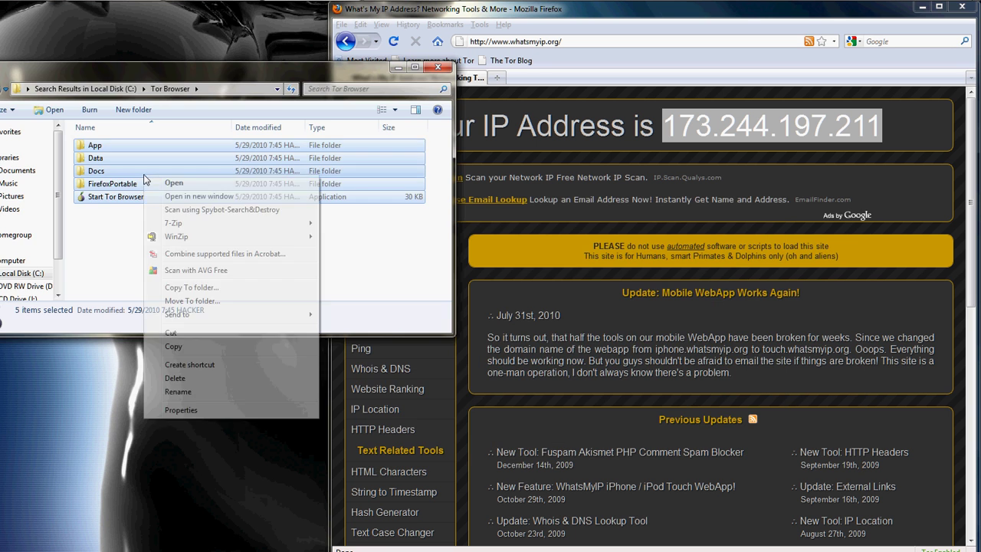
{"action": "left_click", "coordinate": [307, 253]}
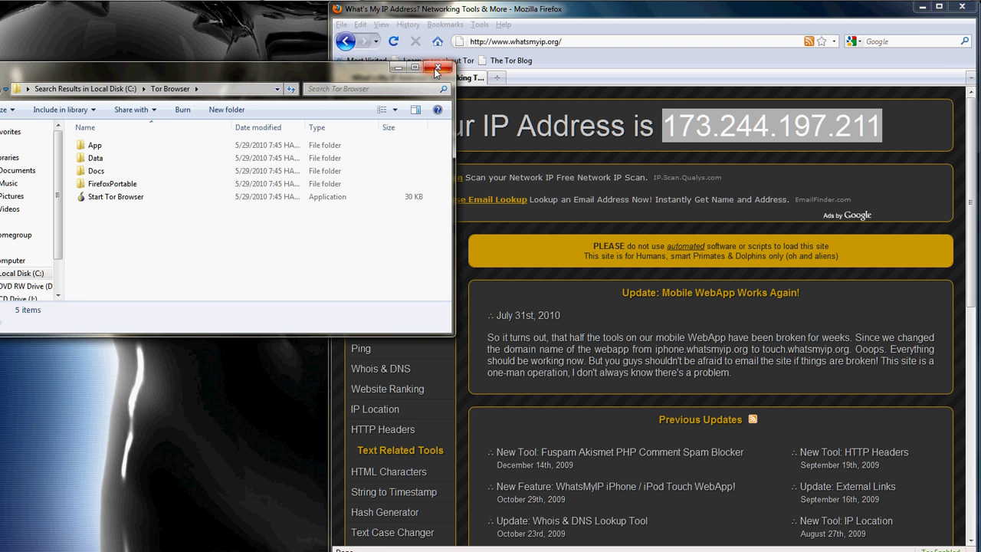